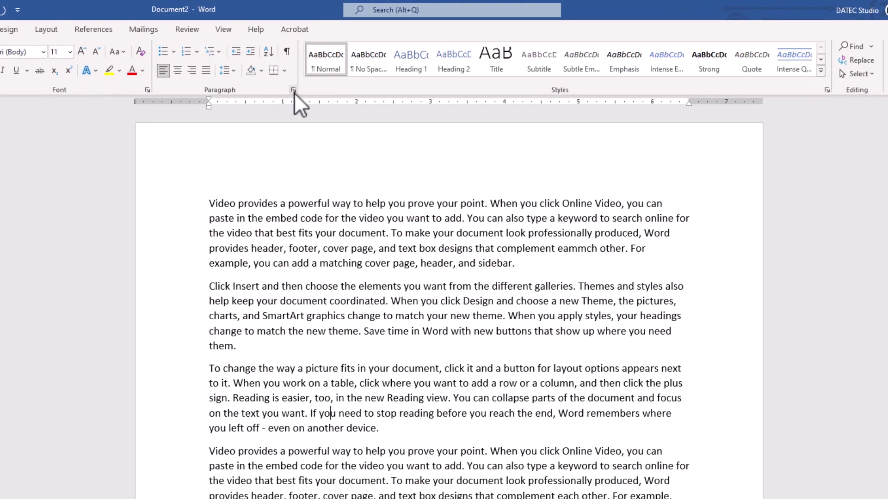
Apply a first-line indent from the Paragraph settings, then undo it
click(323, 71)
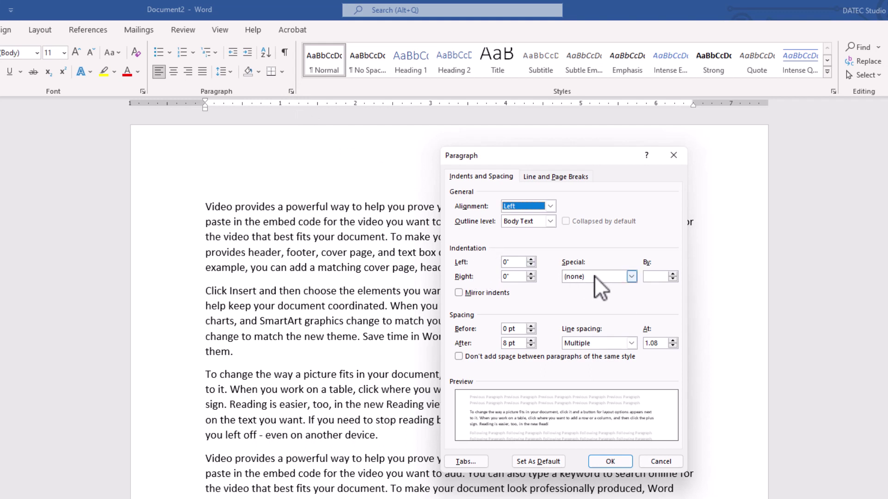
click(617, 276)
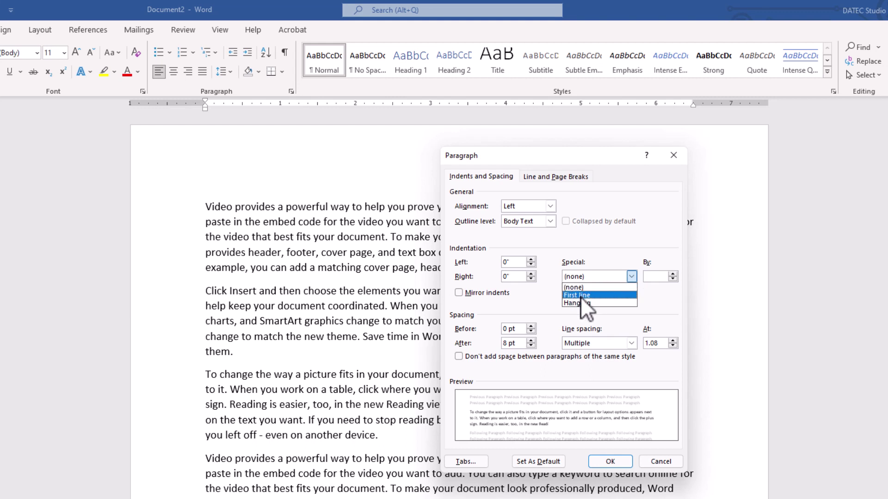
key(Escape)
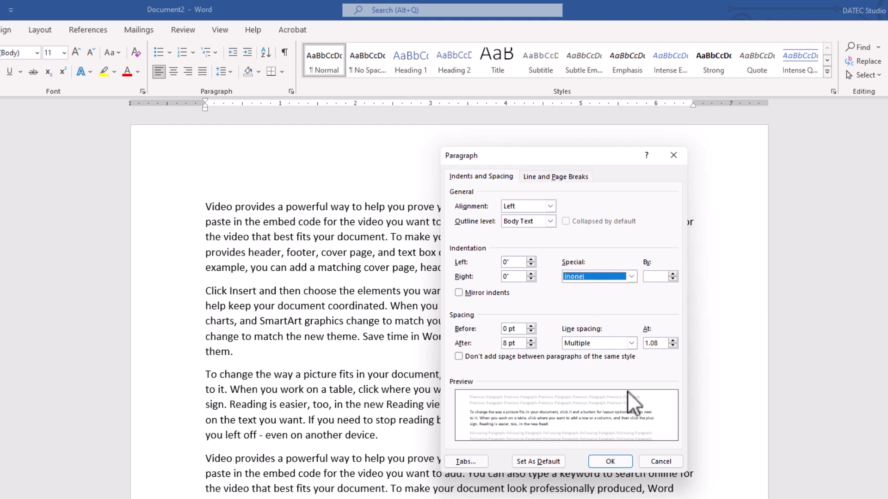
click(673, 275)
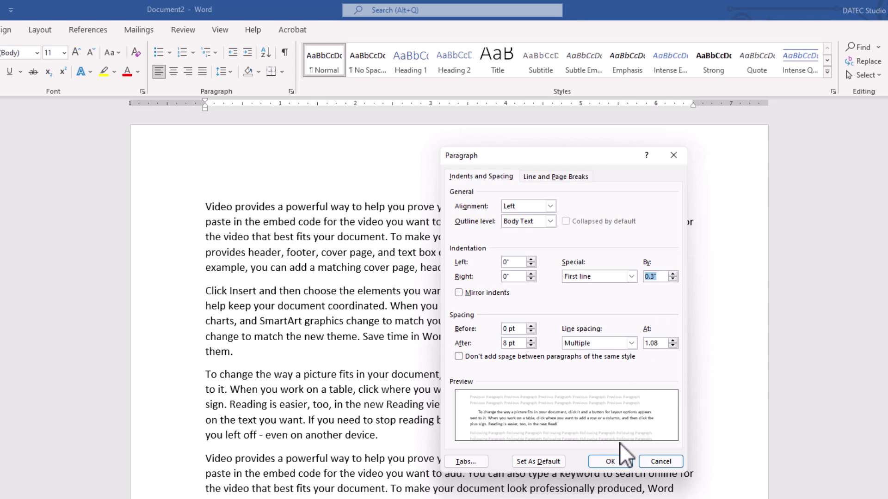
click(610, 461)
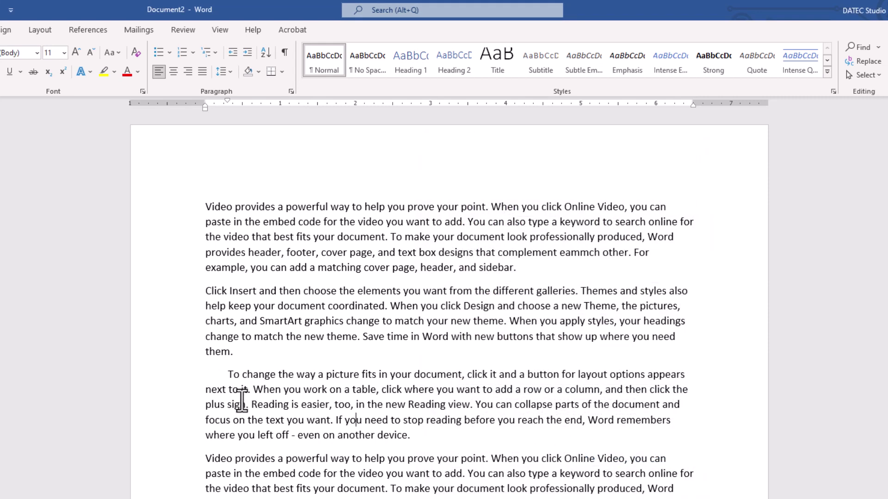
key(ctrl+z)
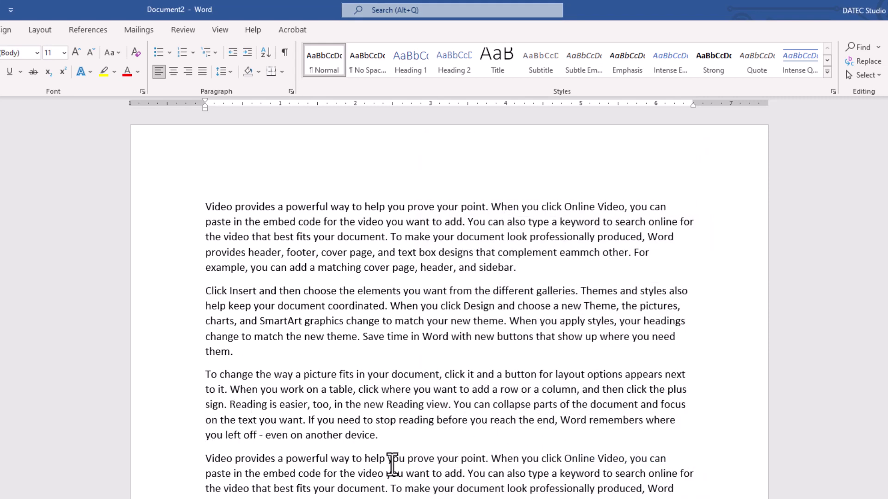
Select the paragraphs, add and deepen a hanging indent with Ctrl+T, then remove it
mouse_move(393, 463)
mouse_down()
mouse_move(213, 237)
mouse_move(200, 207)
mouse_up()
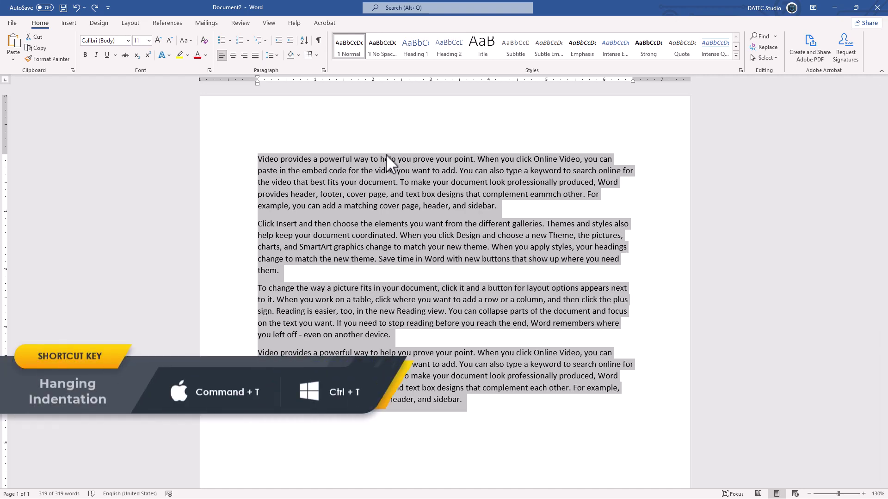
key(ctrl+t)
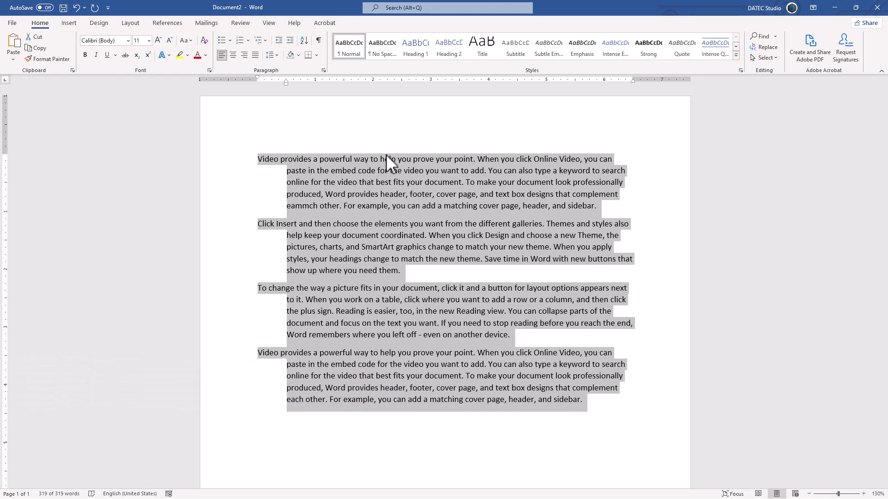
key(ctrl+t)
key(ctrl+t)
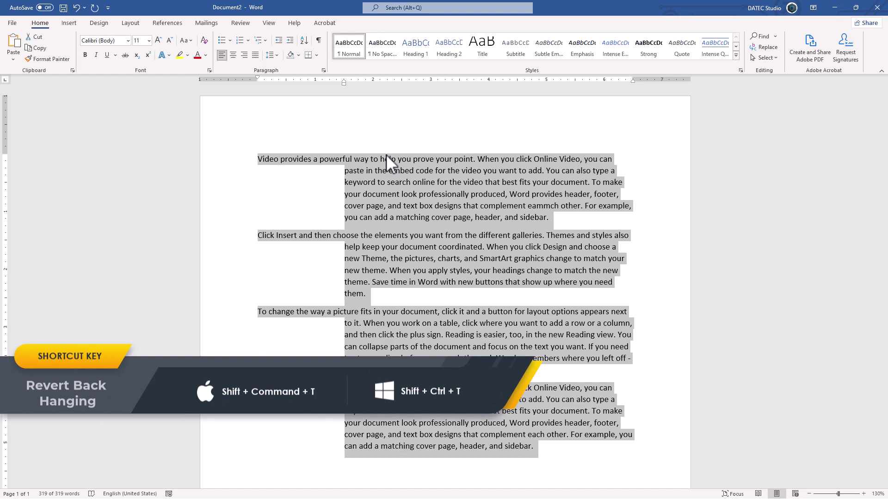
key(ctrl+shift+t)
key(ctrl+shift+t)
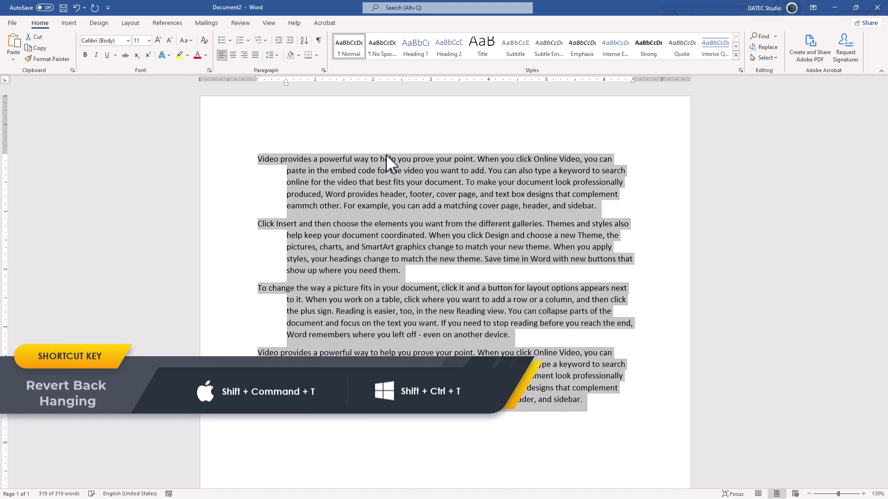
key(ctrl+shift+t)
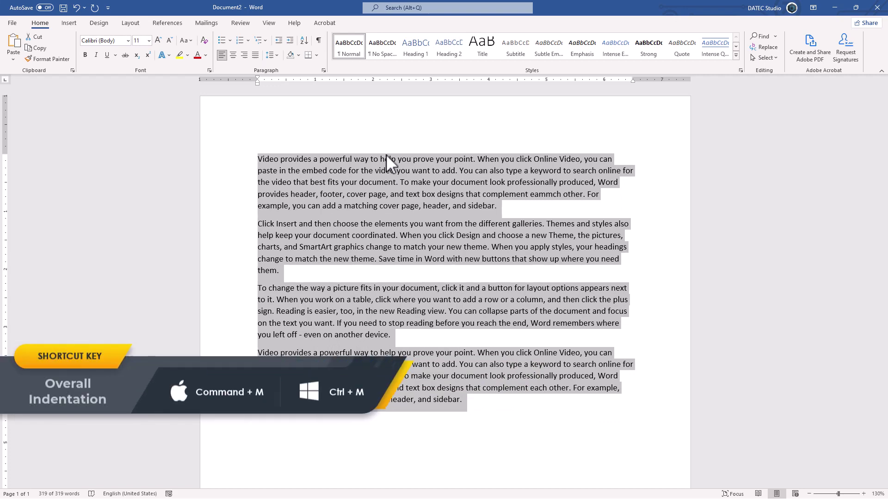
Indent the selected paragraphs from the left twice with Ctrl+M, then reduce it once
key(ctrl+m)
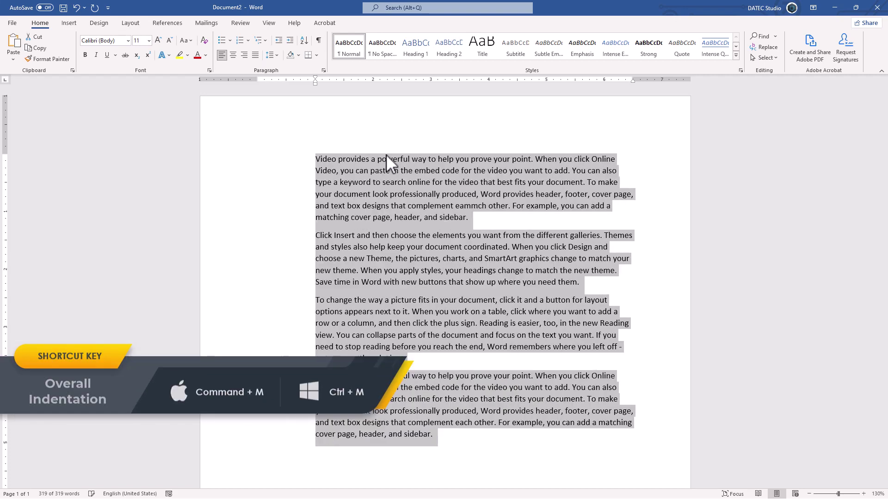
key(ctrl+m)
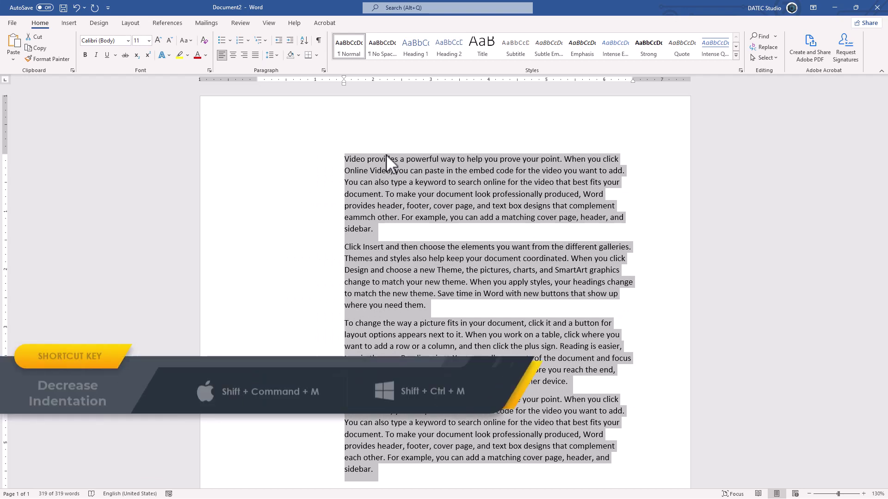
key(ctrl+shift+m)
key(ctrl+shift+m)
key(ctrl+shift+m)
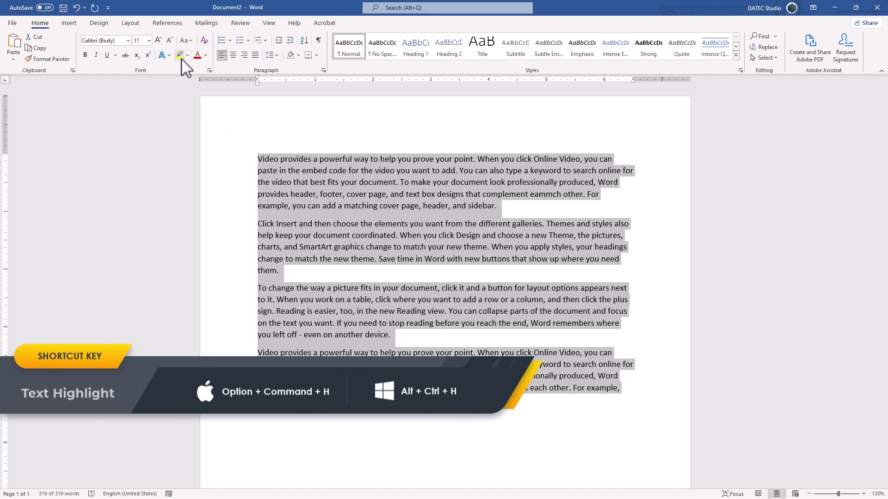
Highlight the selected text with Ctrl+Alt+H, then undo the highlight
key(ctrl+alt+h)
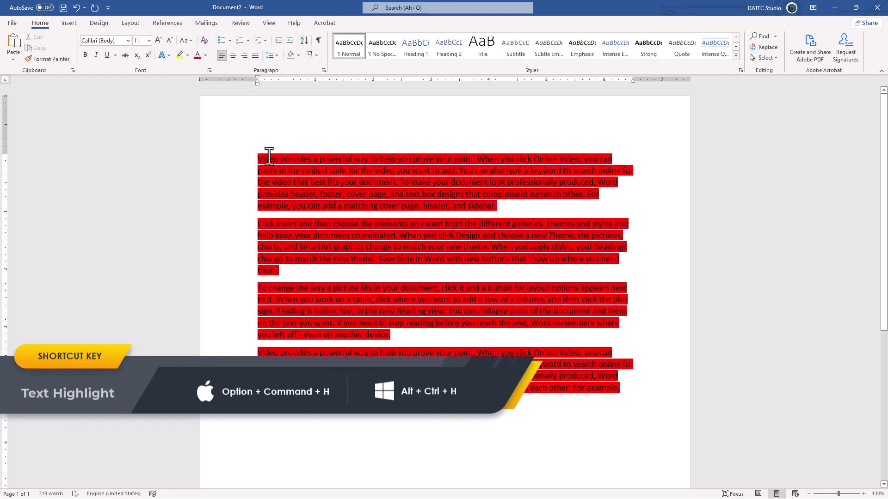
drag(244, 160, 249, 373)
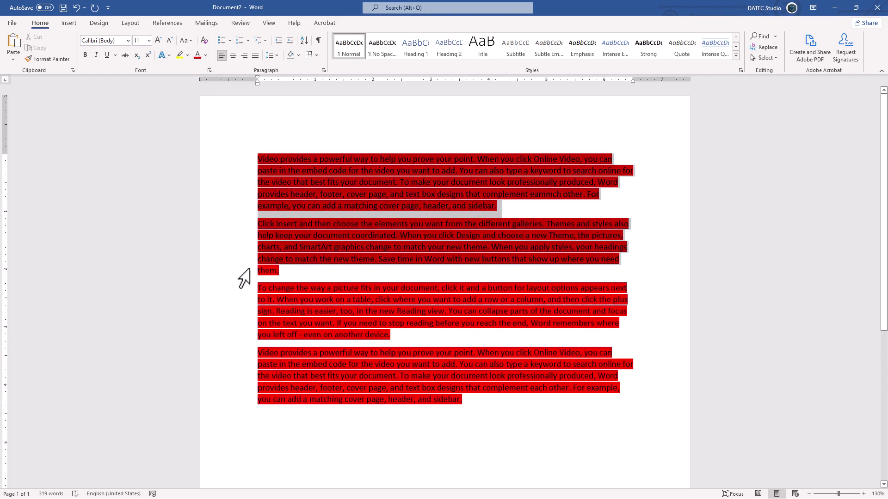
key(ctrl+z)
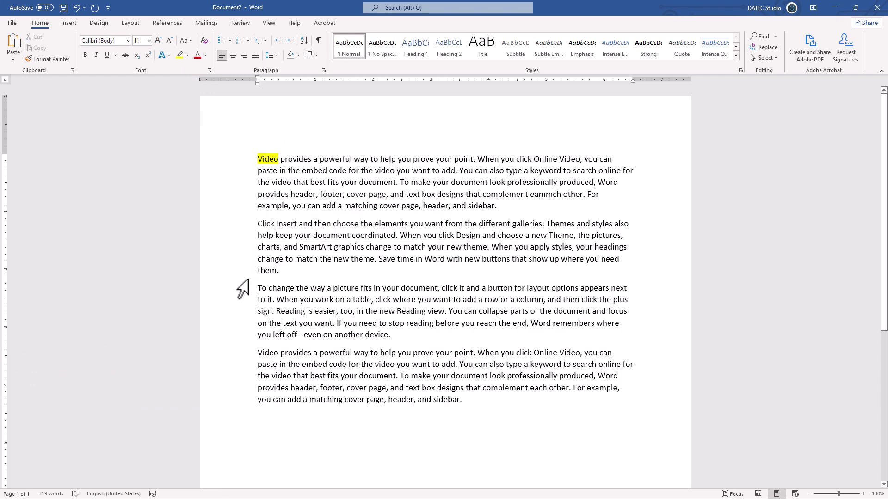
Highlight paragraphs 2–3 in yellow, then remove that highlight
drag(234, 229, 240, 325)
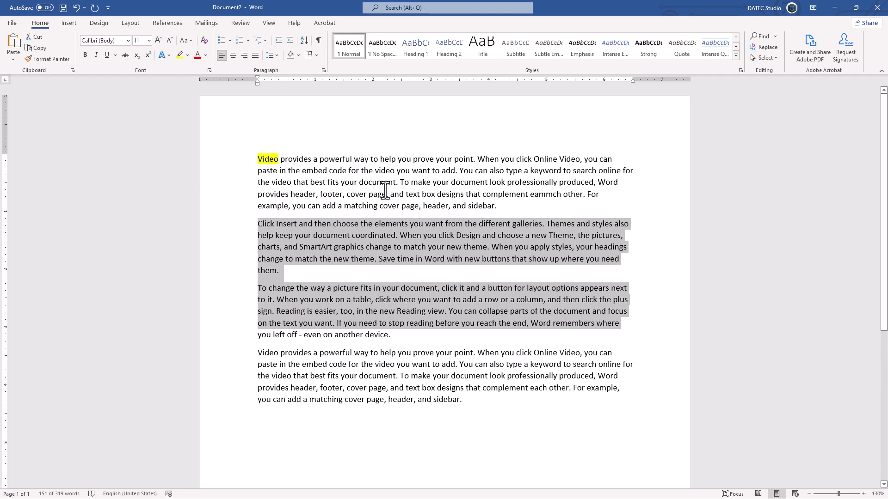
key(ctrl+alt+h)
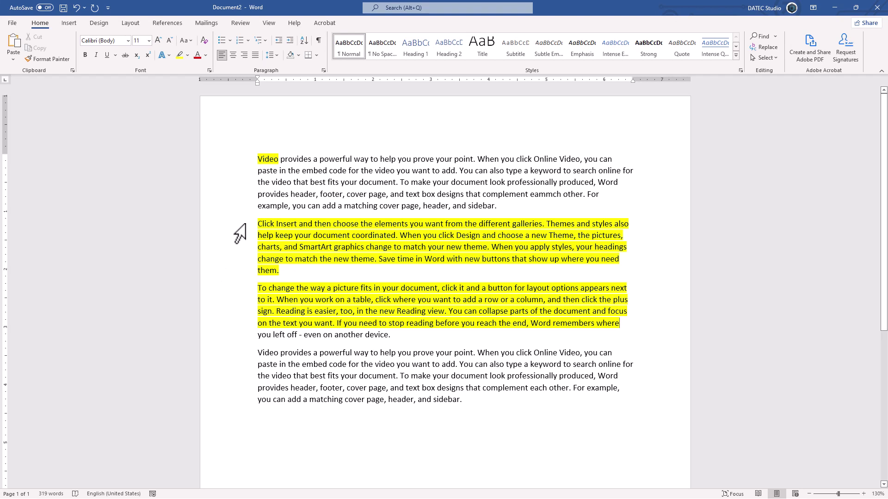
drag(247, 223, 244, 334)
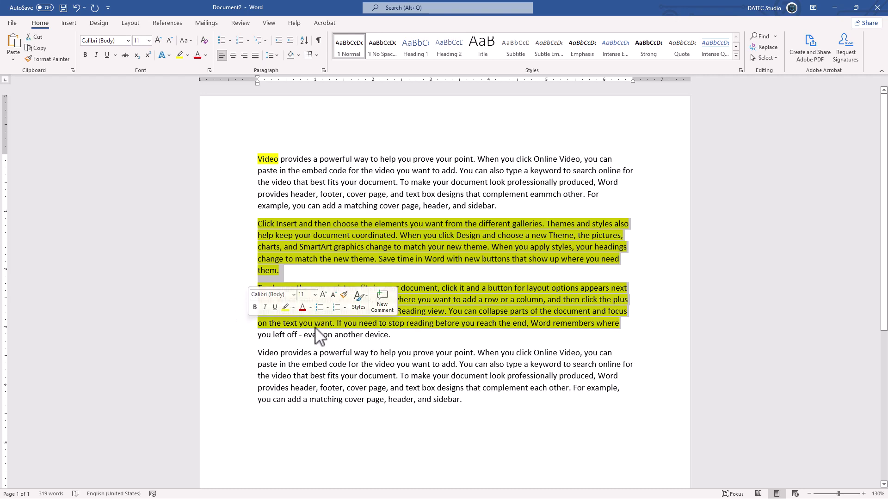
key(Right)
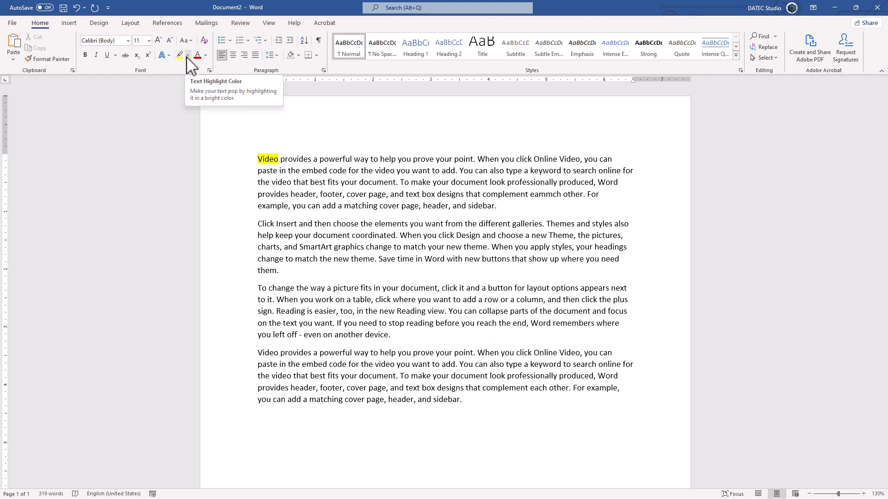
drag(256, 159, 302, 171)
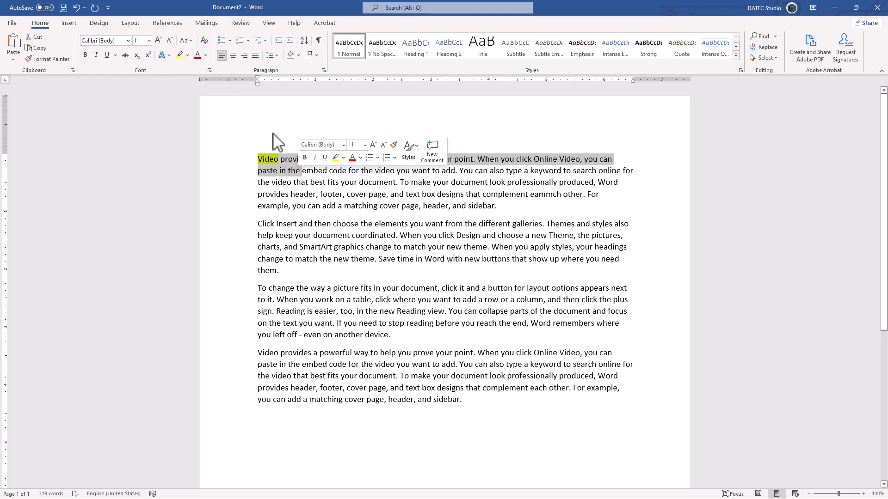
click(204, 42)
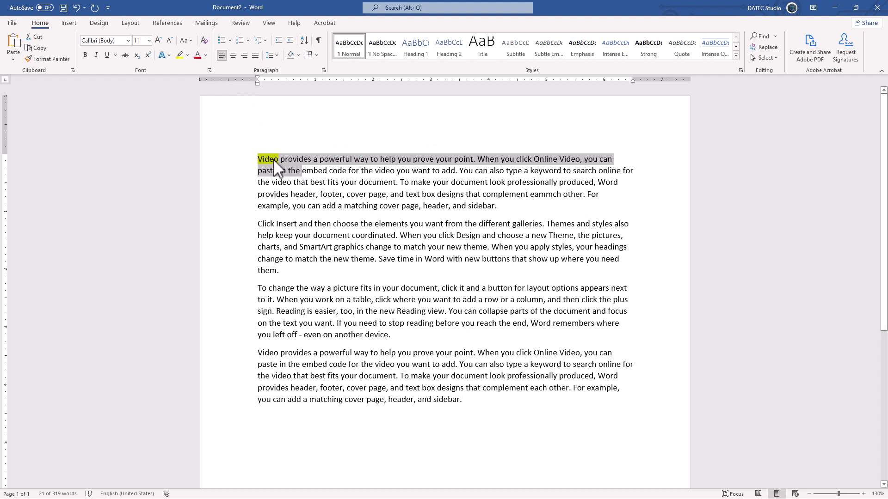